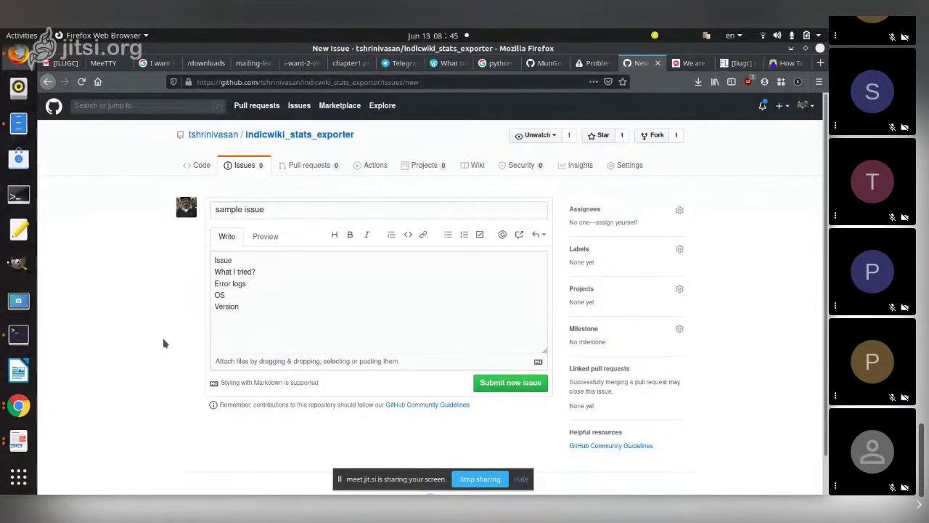
Step: Switch to Telegram Web, search the chats for "payi" and open the Payilagam Python Online group
left_click(397, 64)
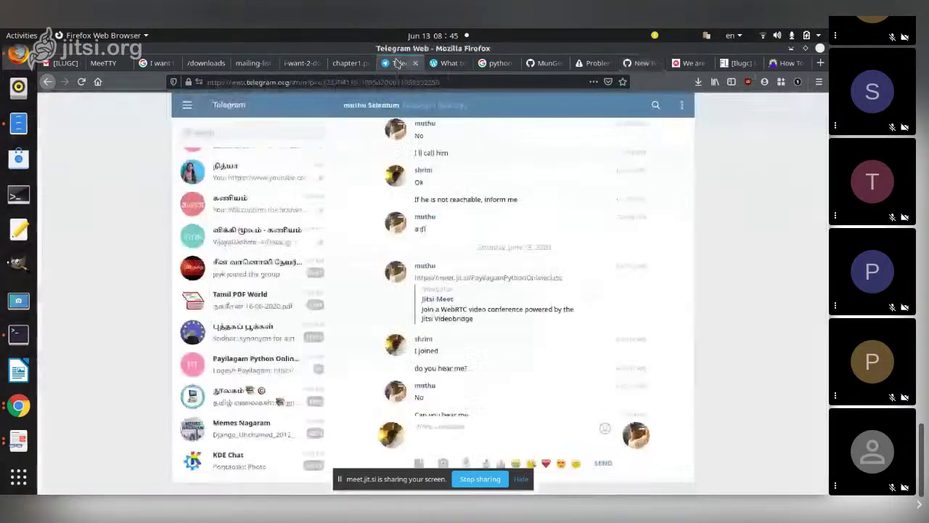
left_click(276, 127)
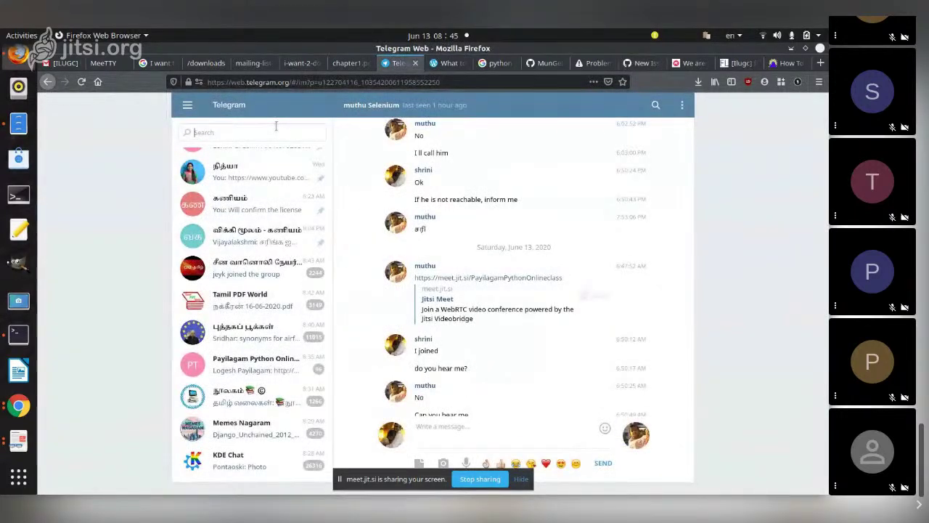
type("payi")
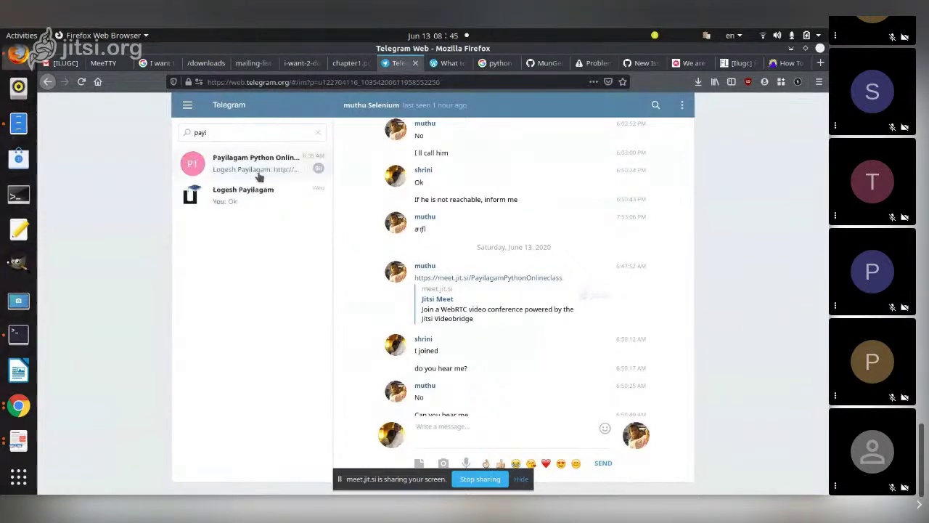
left_click(258, 168)
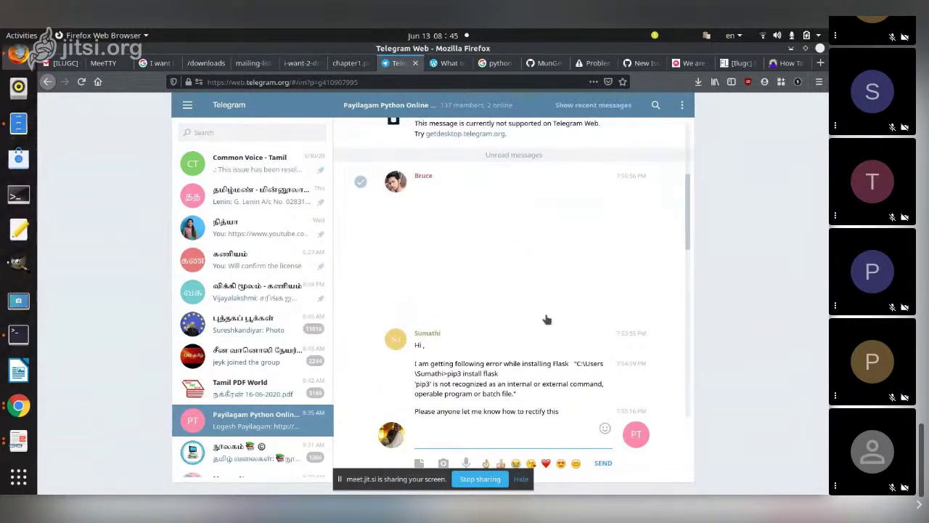
Step: Find the shared "How to get a computer science career?" article in the group's older messages and open its link in a new tab
scroll(548, 319, "up", 5)
scroll(547, 316, "up", 5)
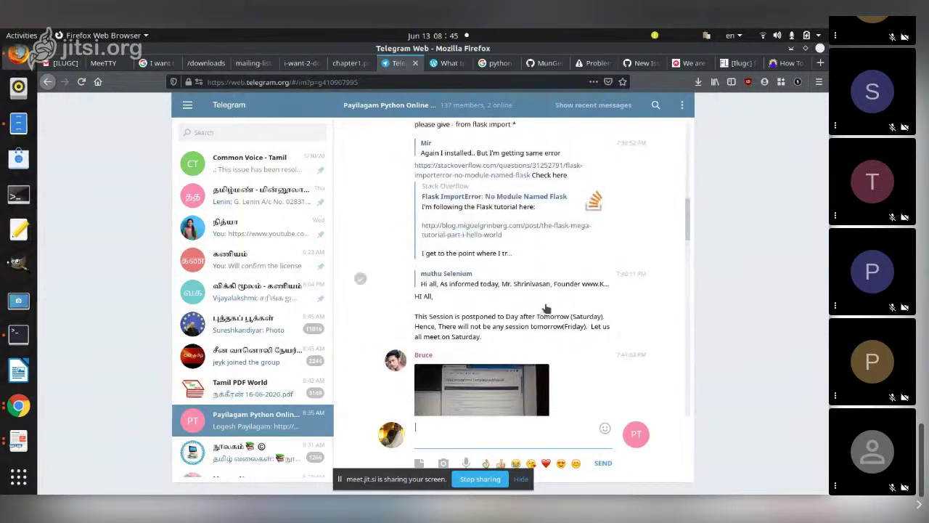
scroll(548, 309, "up", 4)
scroll(548, 309, "up", 4)
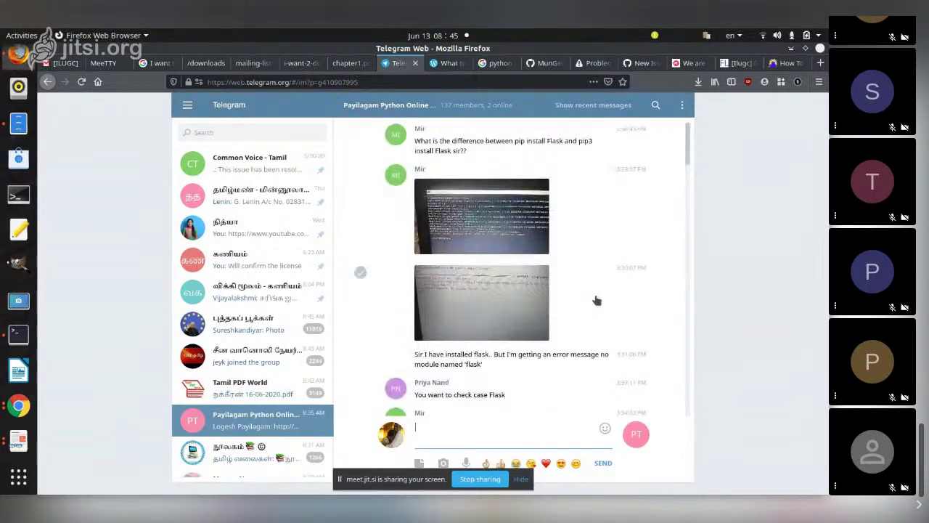
scroll(595, 300, "up", 5)
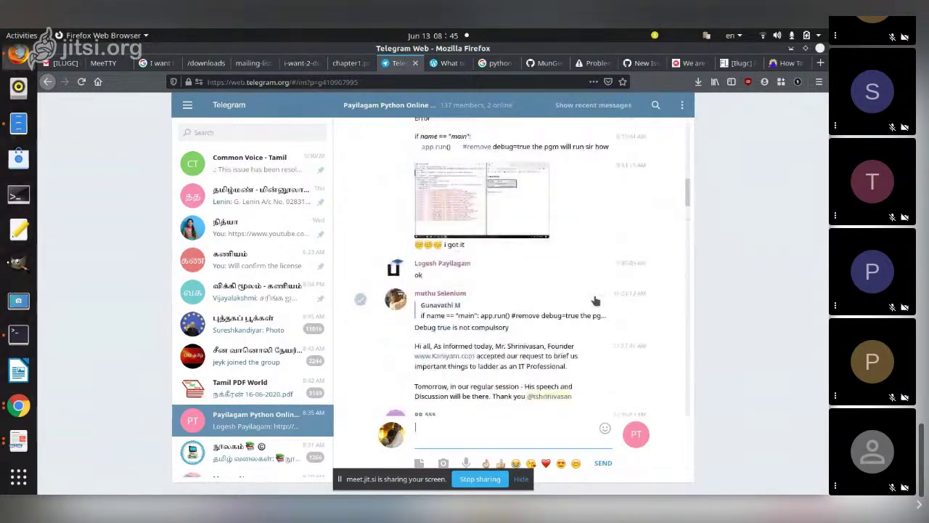
scroll(596, 300, "up", 6)
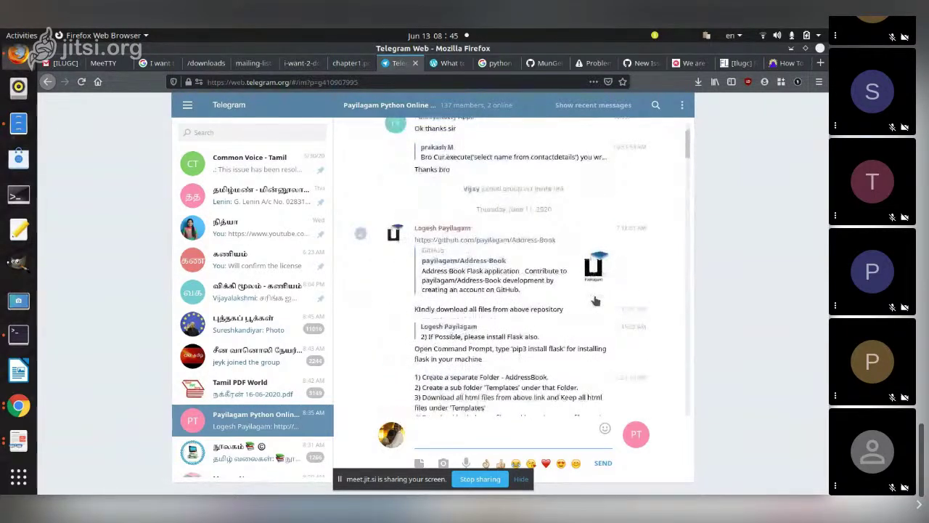
scroll(518, 261, "up", 3)
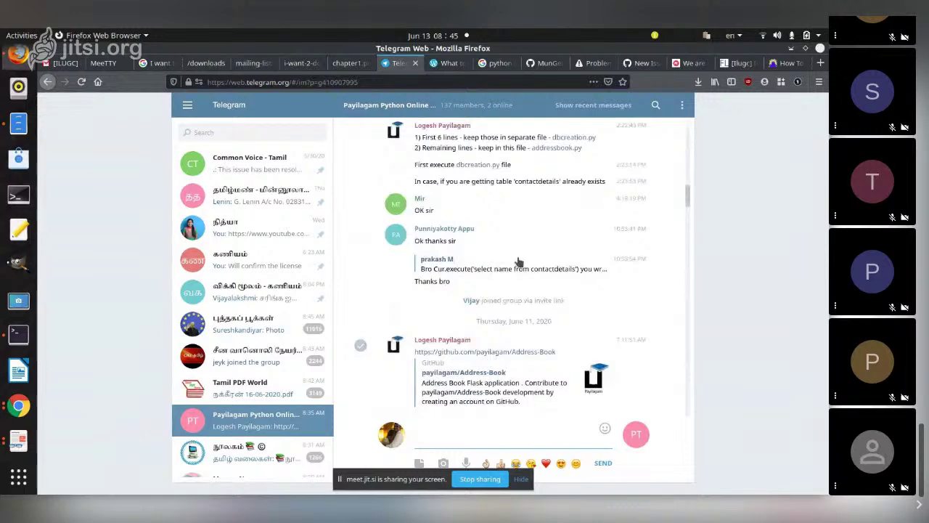
scroll(519, 262, "up", 10)
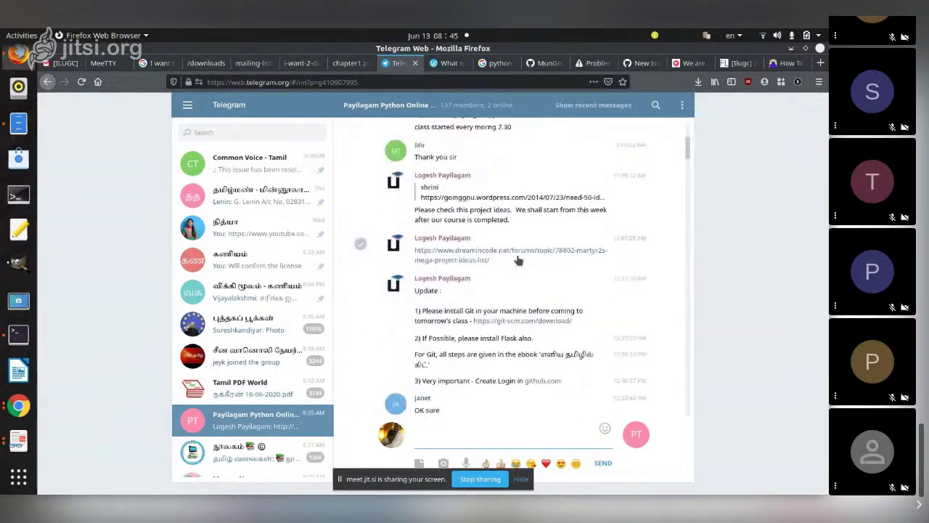
scroll(518, 261, "up", 5)
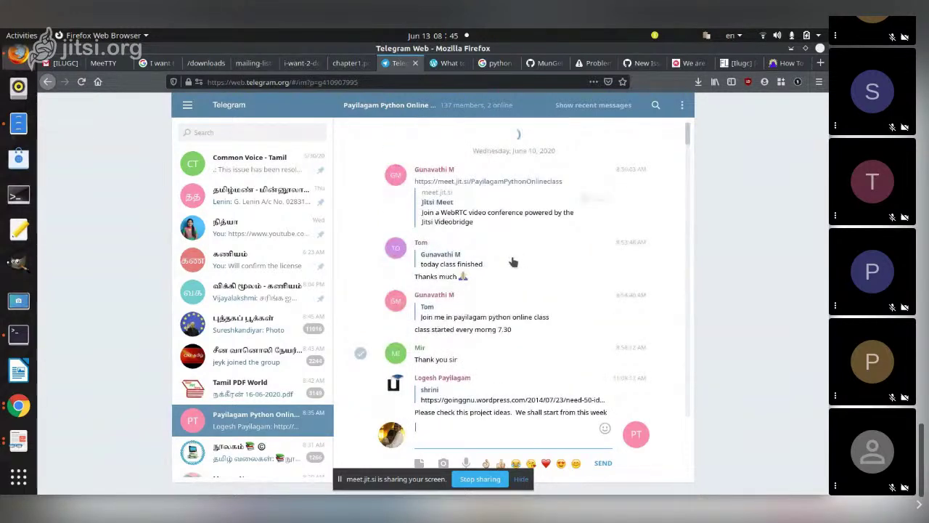
scroll(501, 264, "up", 6)
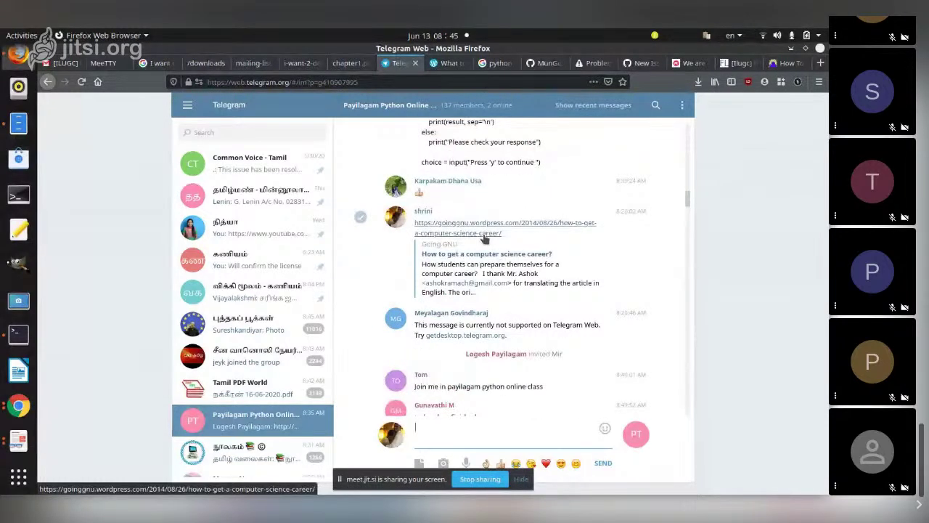
right_click(484, 238)
left_click(519, 240)
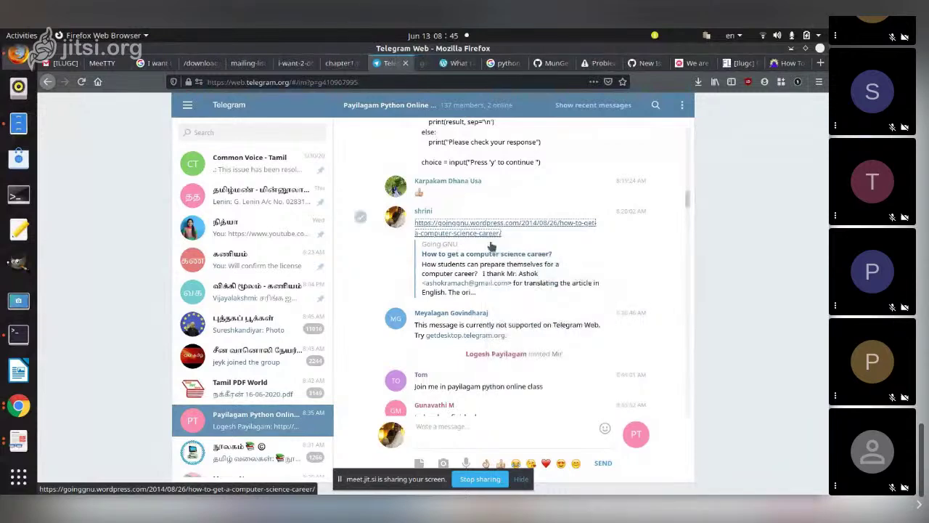
Step: Open the shared karan/Projects GitHub link and the "Need 50 ideas for a python hackathon" link in new tabs
scroll(527, 274, "up", 10)
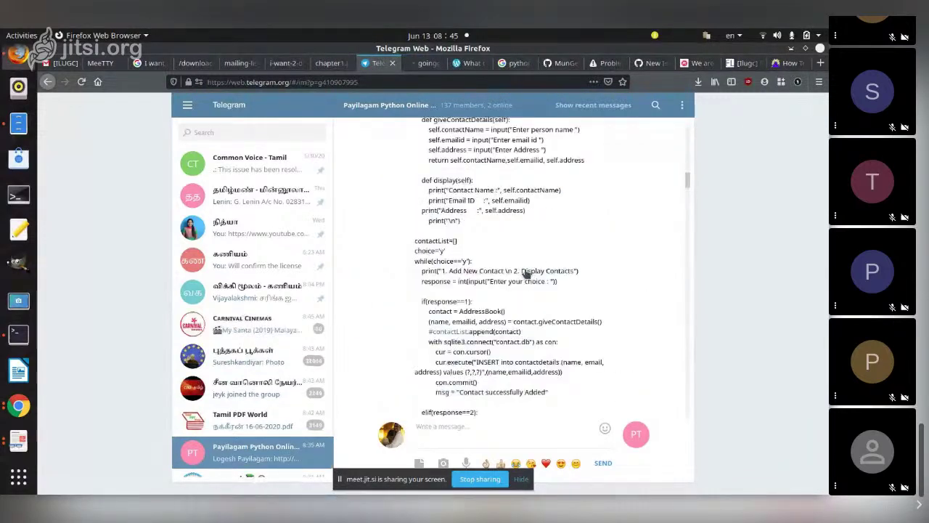
scroll(526, 274, "down", 10)
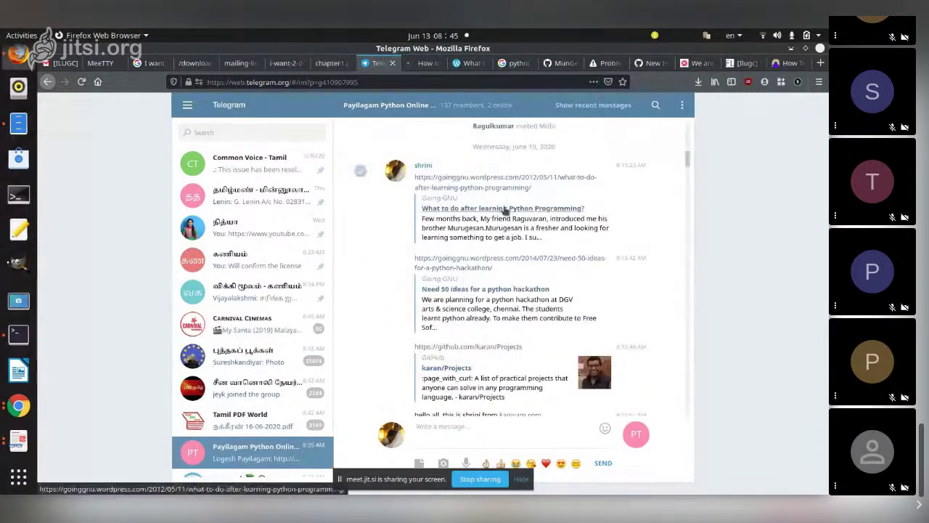
right_click(495, 347)
left_click(542, 179)
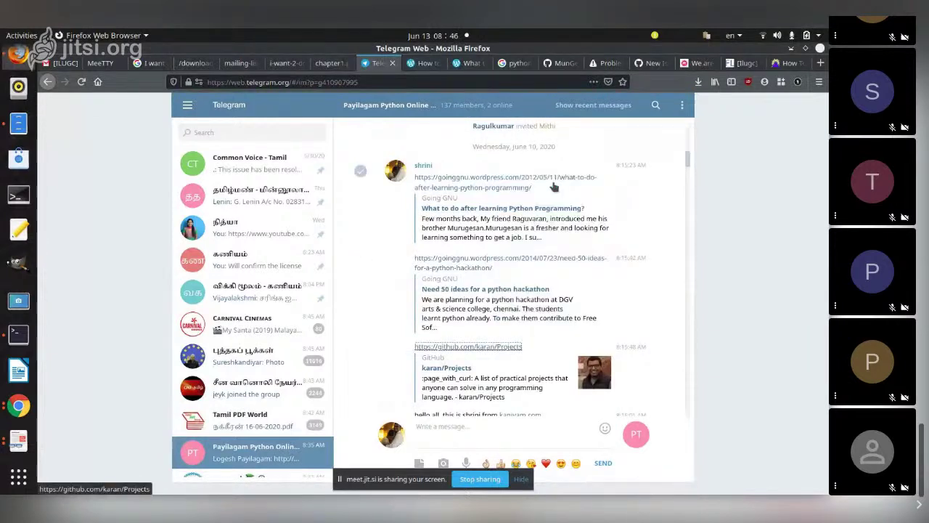
right_click(557, 259)
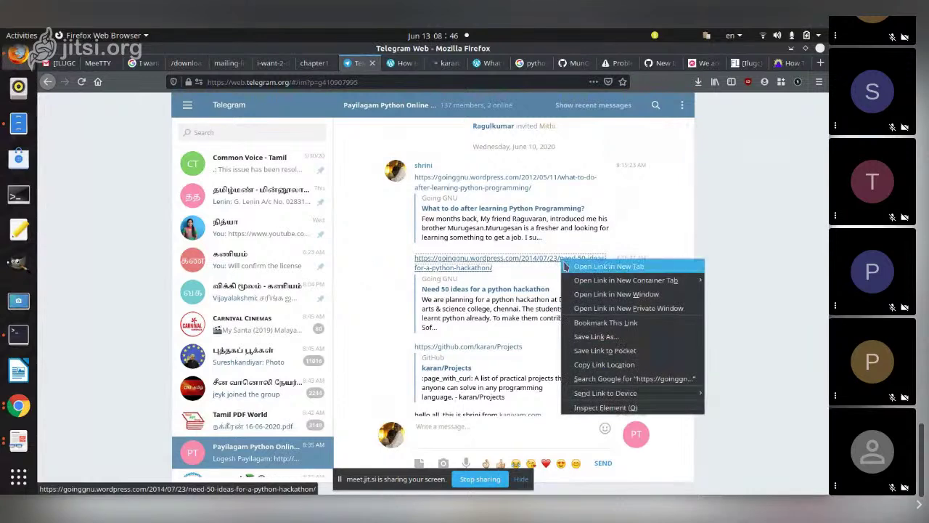
left_click(565, 266)
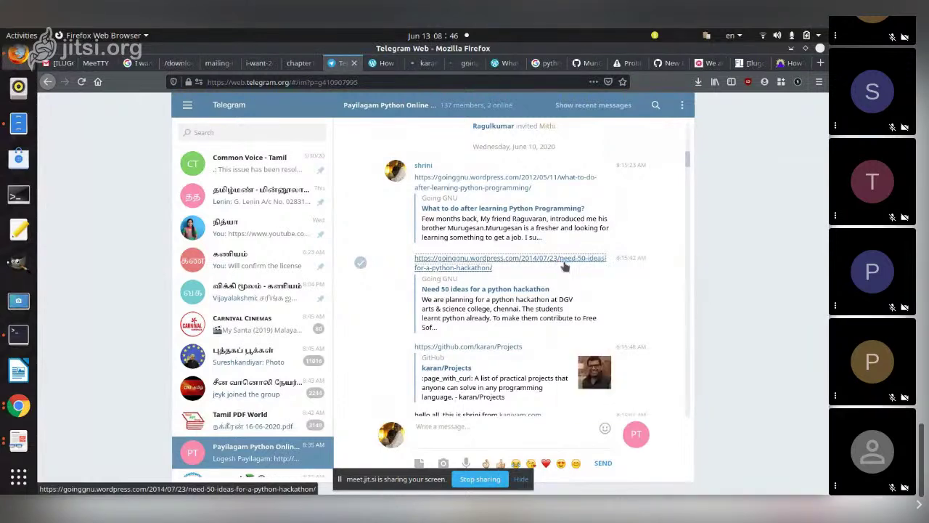
Step: Read the "How to get a computer science career?" article from its introduction through the Training section
left_click(383, 63)
scroll(463, 356, "down", 1)
scroll(358, 332, "down", 4)
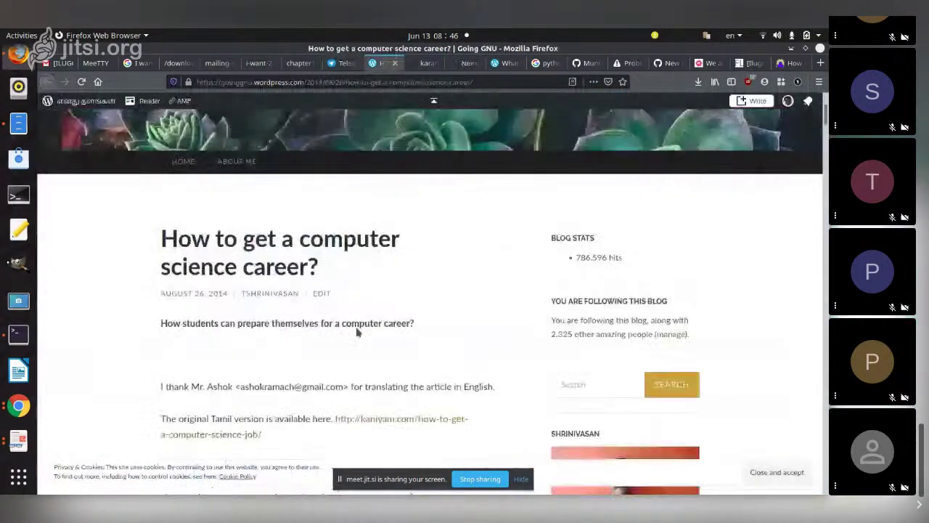
scroll(417, 289, "down", 2)
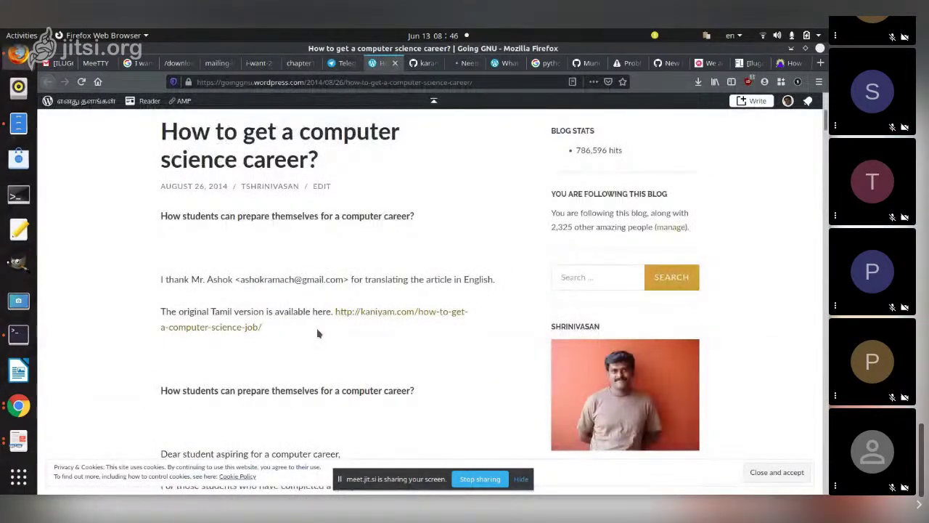
scroll(317, 333, "down", 4)
scroll(317, 333, "down", 6)
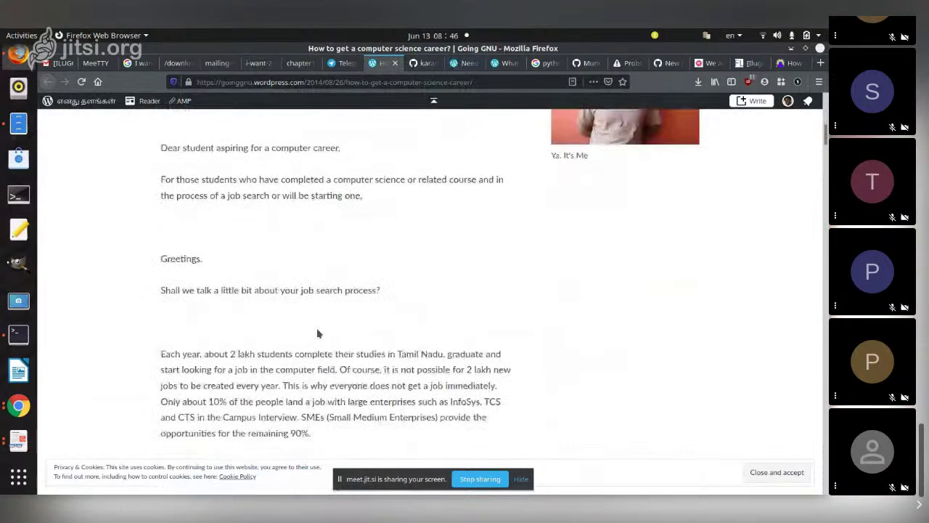
scroll(317, 333, "down", 1)
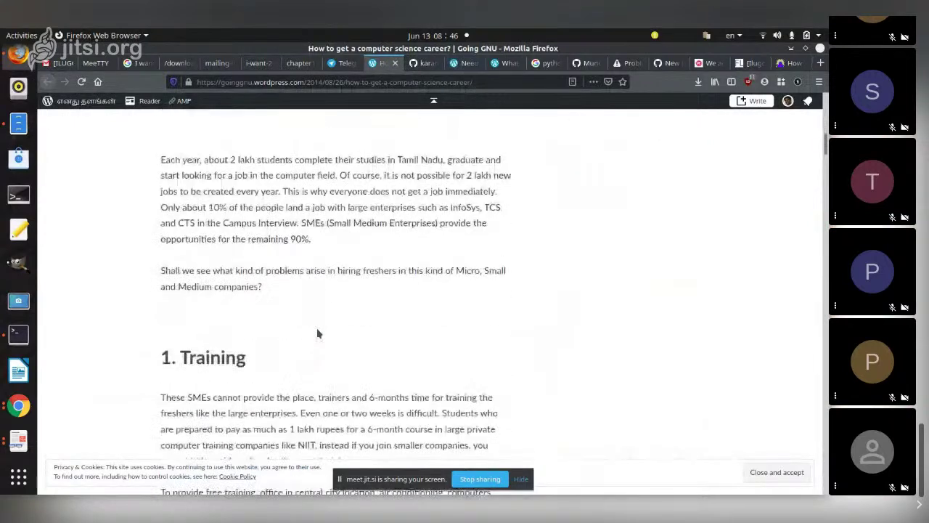
scroll(317, 333, "down", 2)
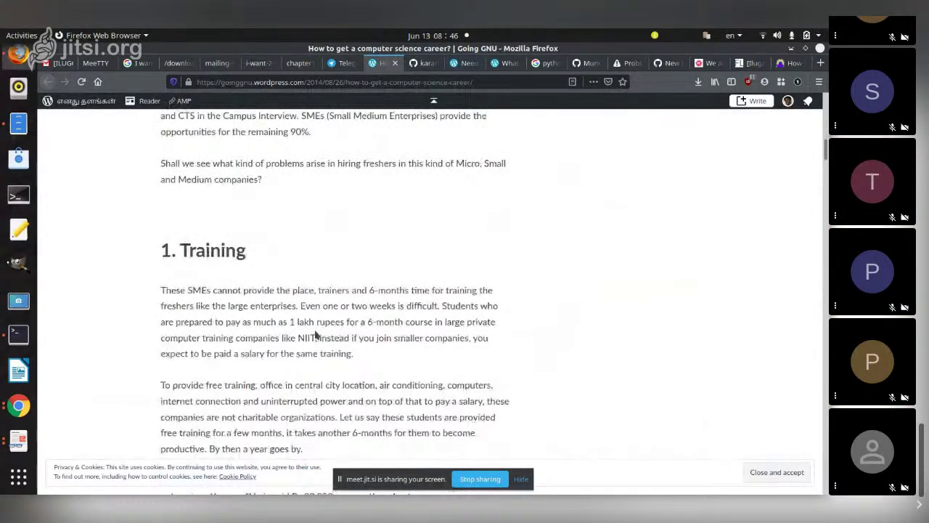
scroll(316, 334, "down", 2)
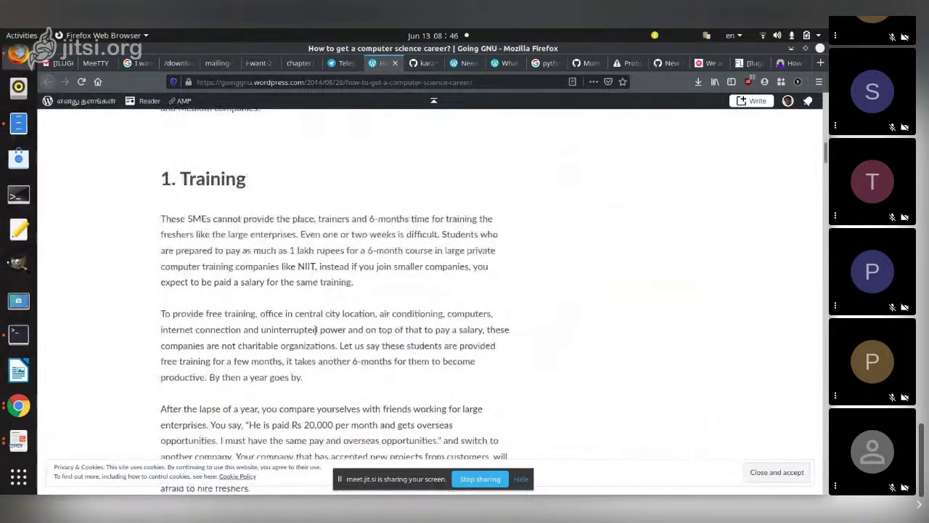
scroll(316, 330, "down", 1)
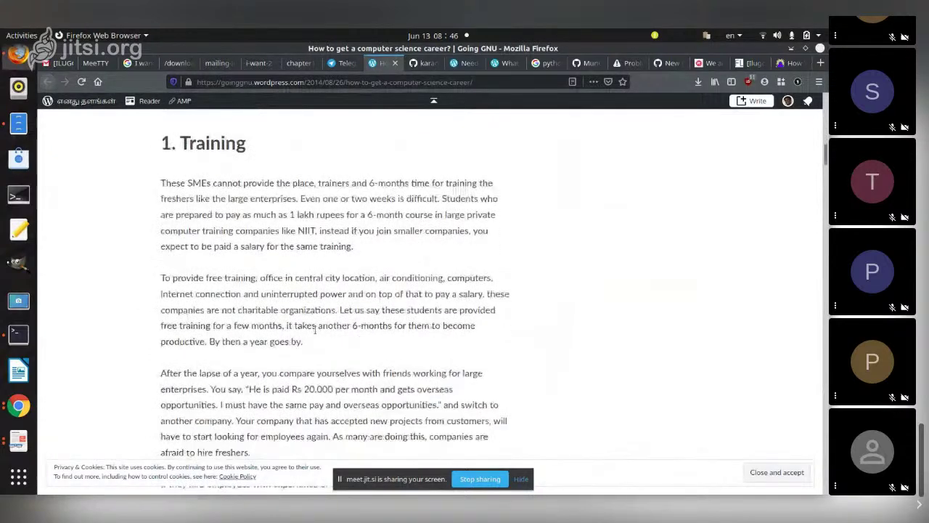
scroll(315, 329, "down", 4)
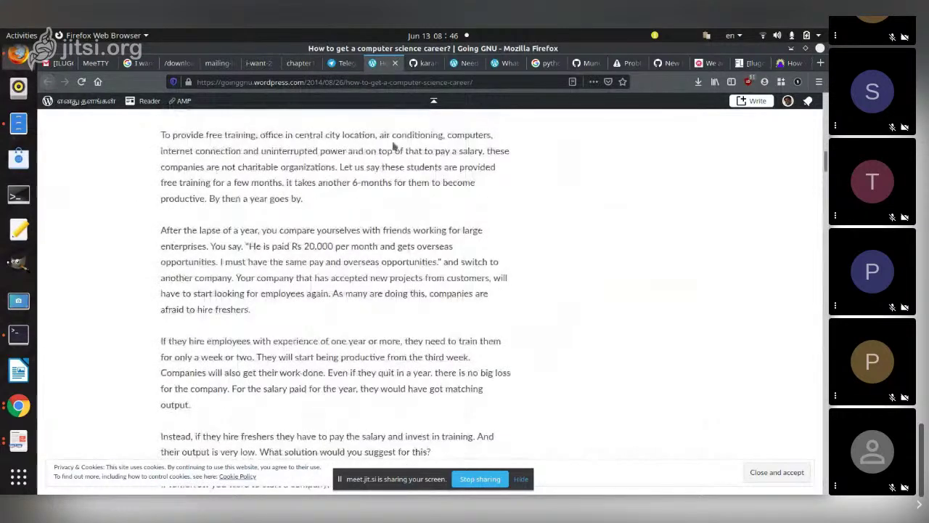
Step: Examine the project ideas in the Mega Project List README of the karan/Projects repository
left_click(426, 64)
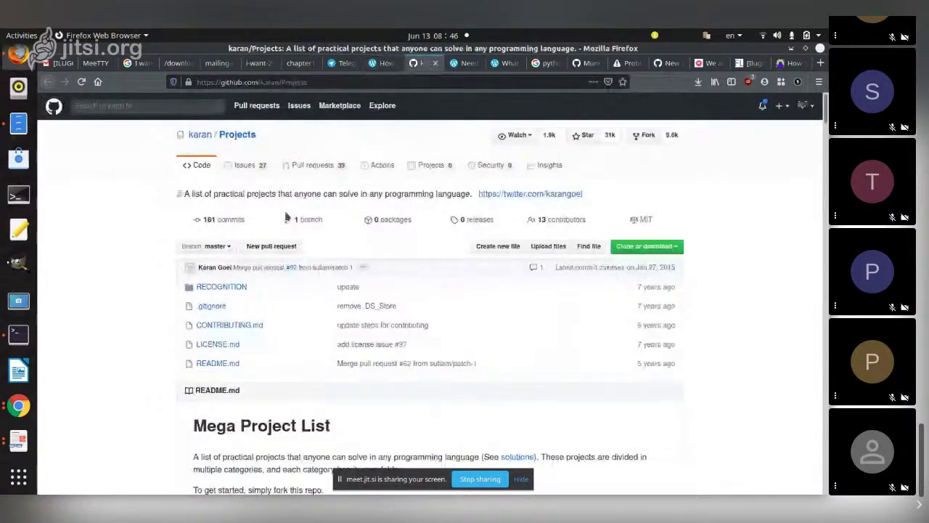
scroll(287, 218, "down", 5)
scroll(203, 324, "down", 10)
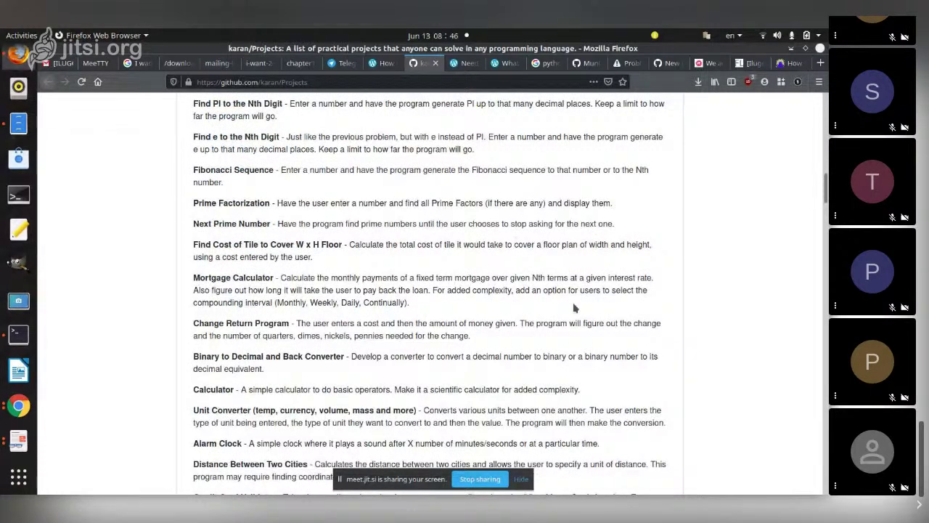
scroll(574, 308, "down", 3)
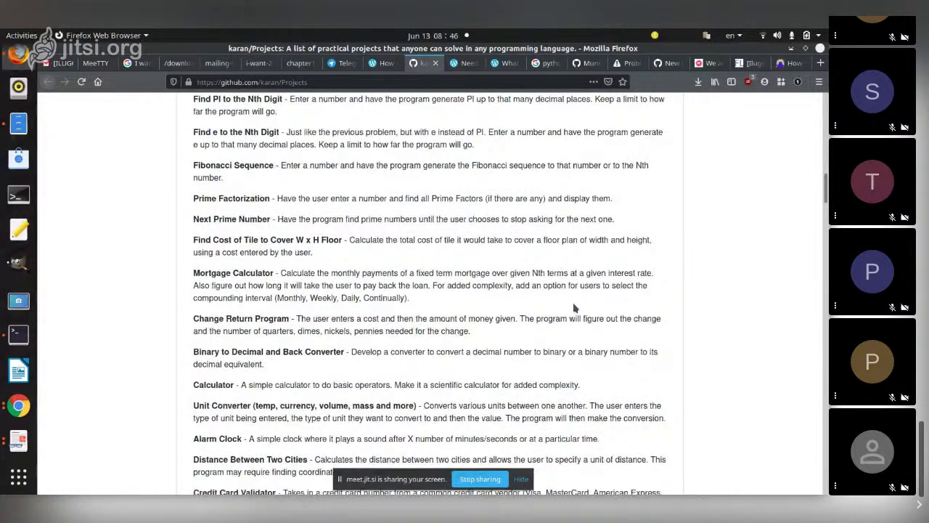
scroll(573, 305, "down", 3)
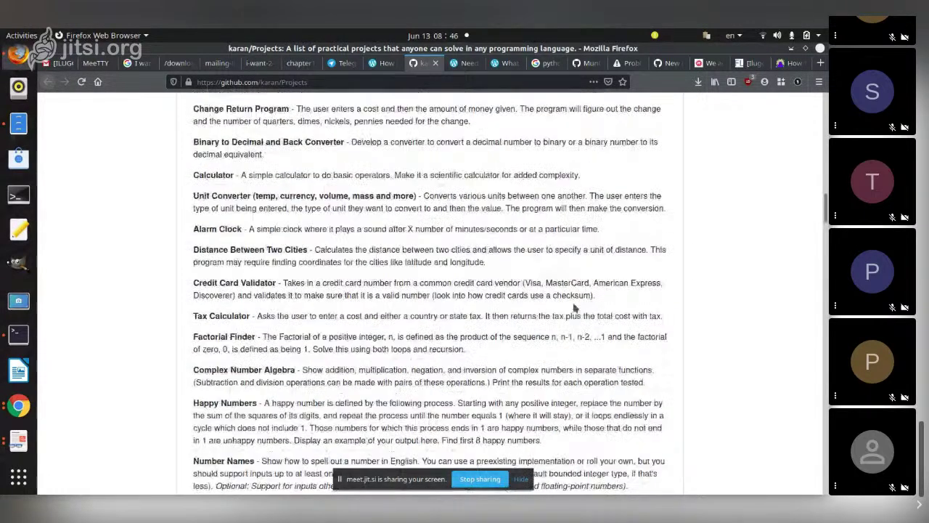